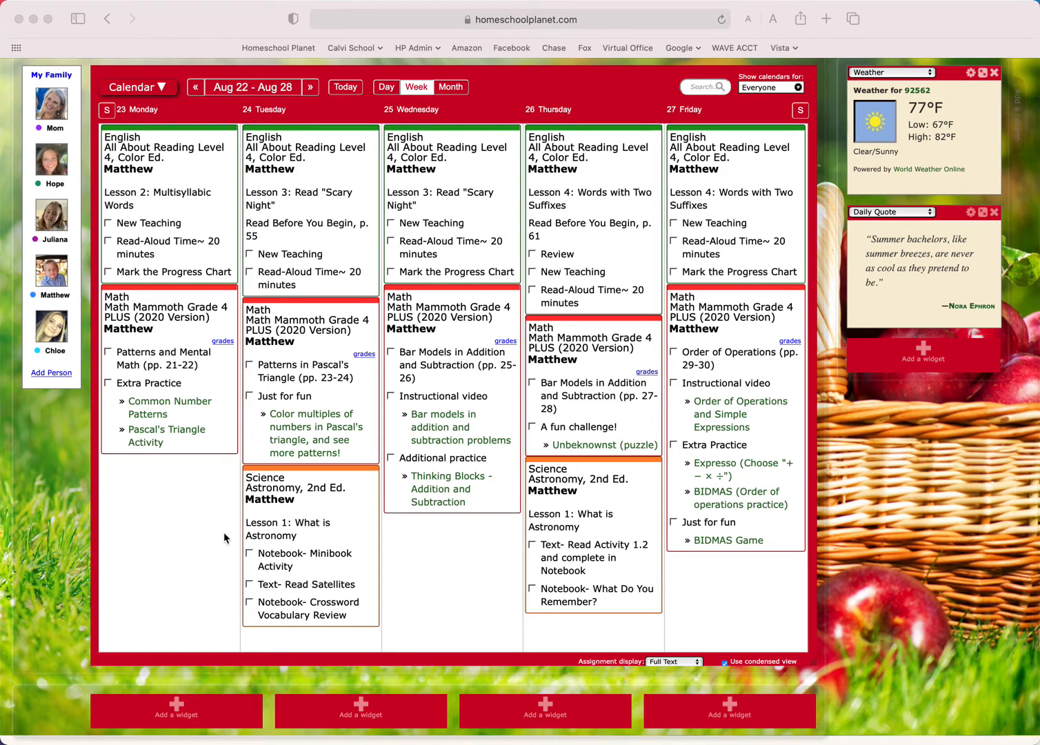
Start a new class from Monday, August 23 with the subject History and title US History, assigned to the fourth family member.
click(168, 501)
click(168, 500)
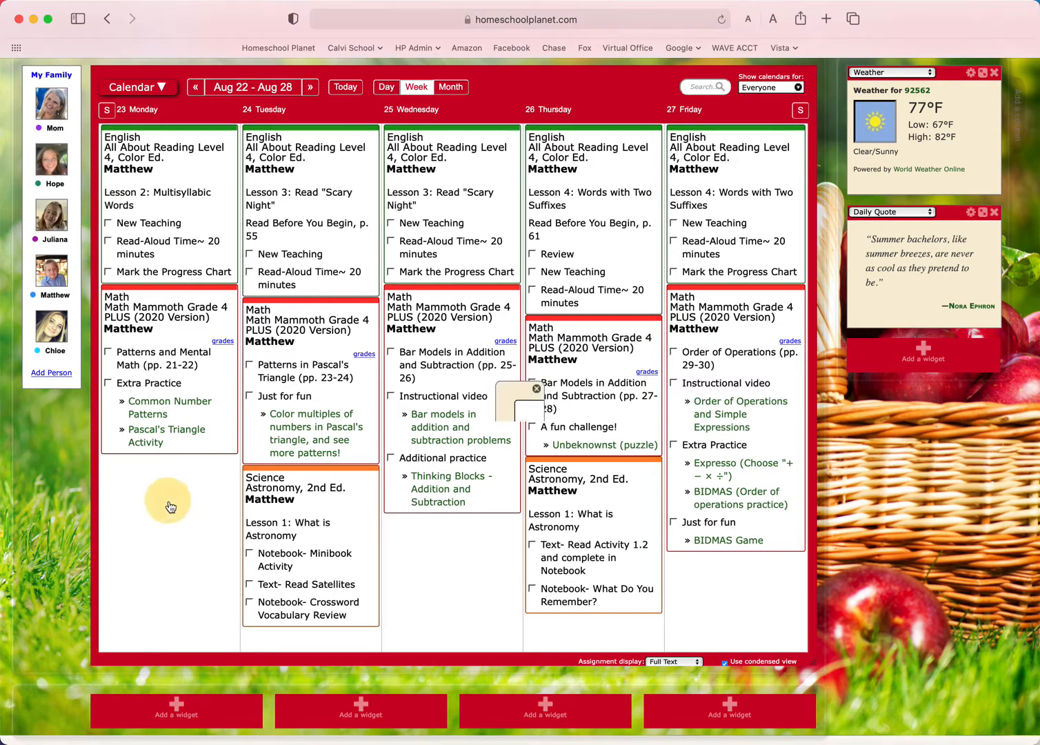
click(444, 390)
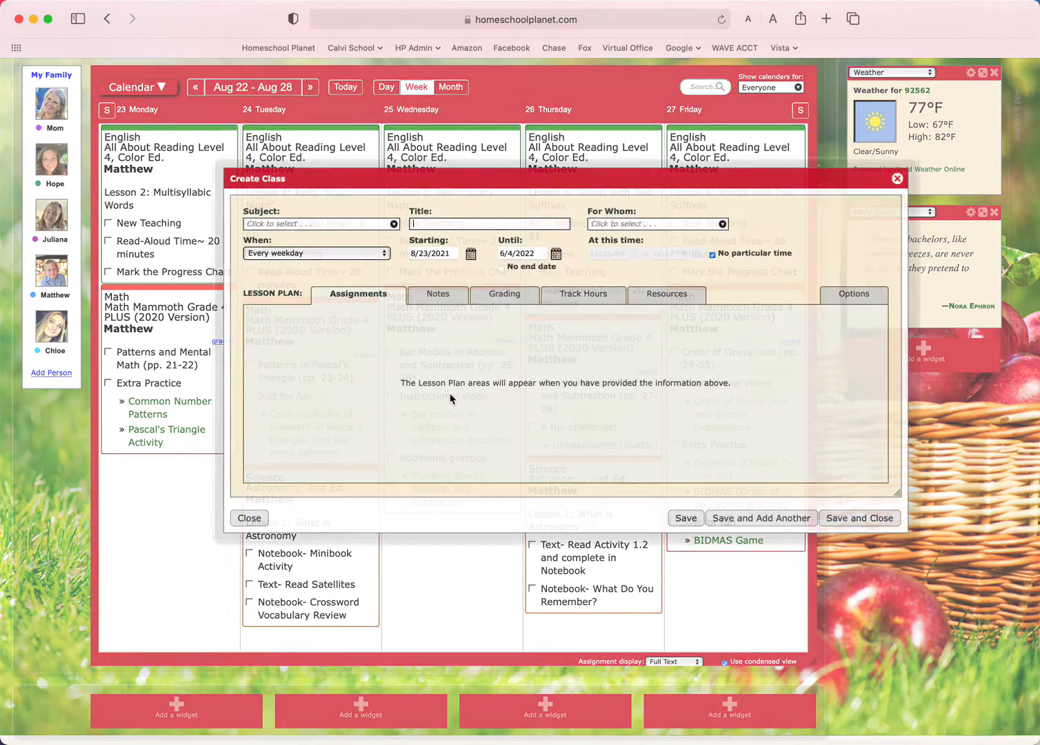
click(298, 224)
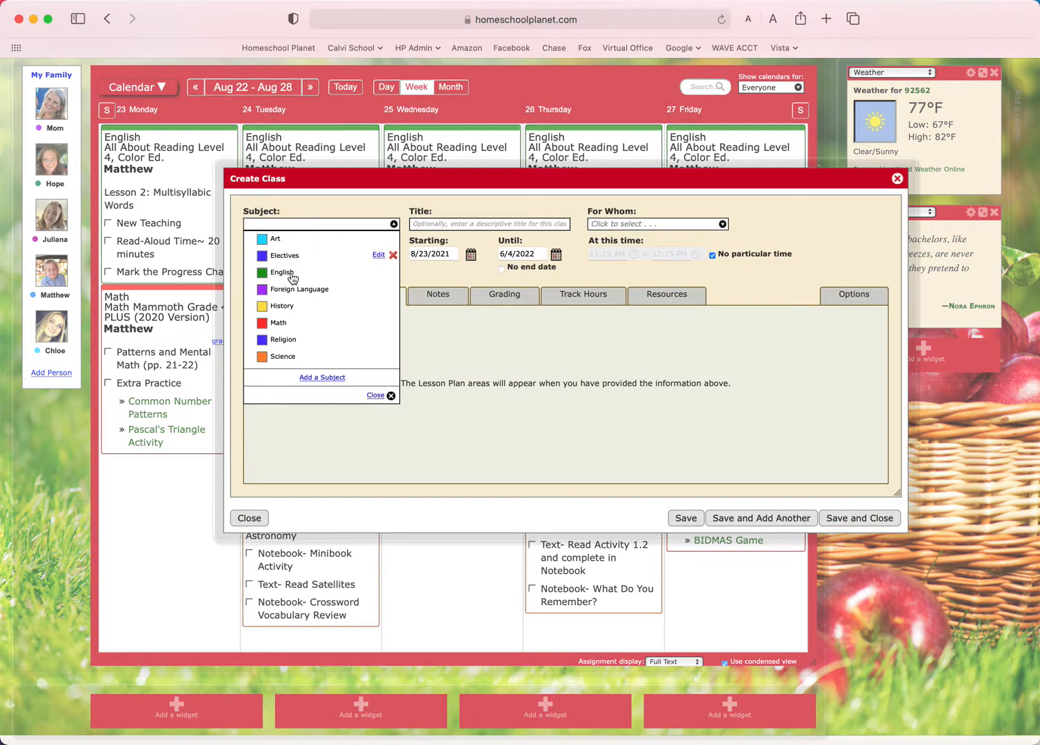
click(287, 308)
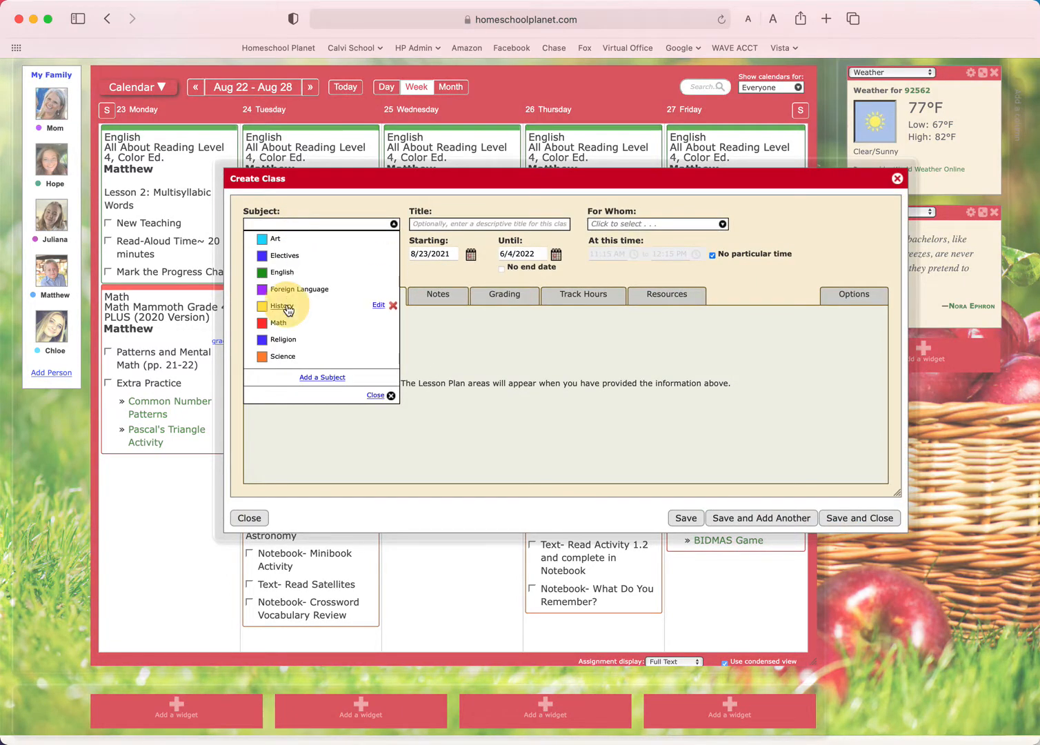
click(435, 225)
text(uS Hist)
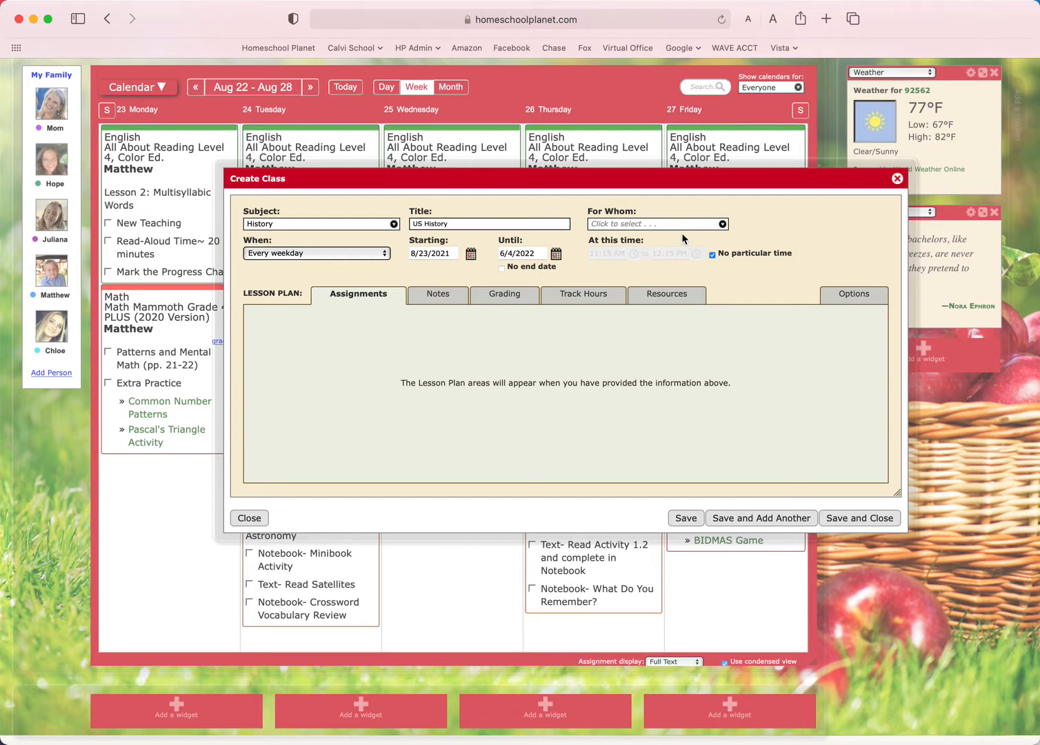
click(653, 223)
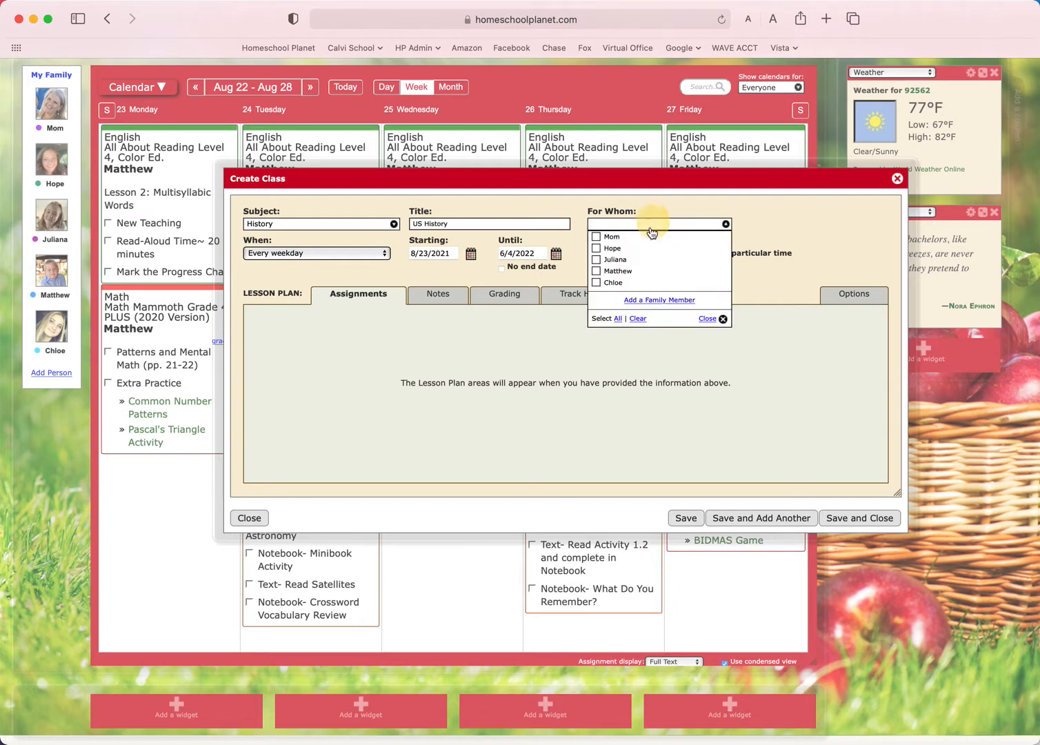
click(624, 272)
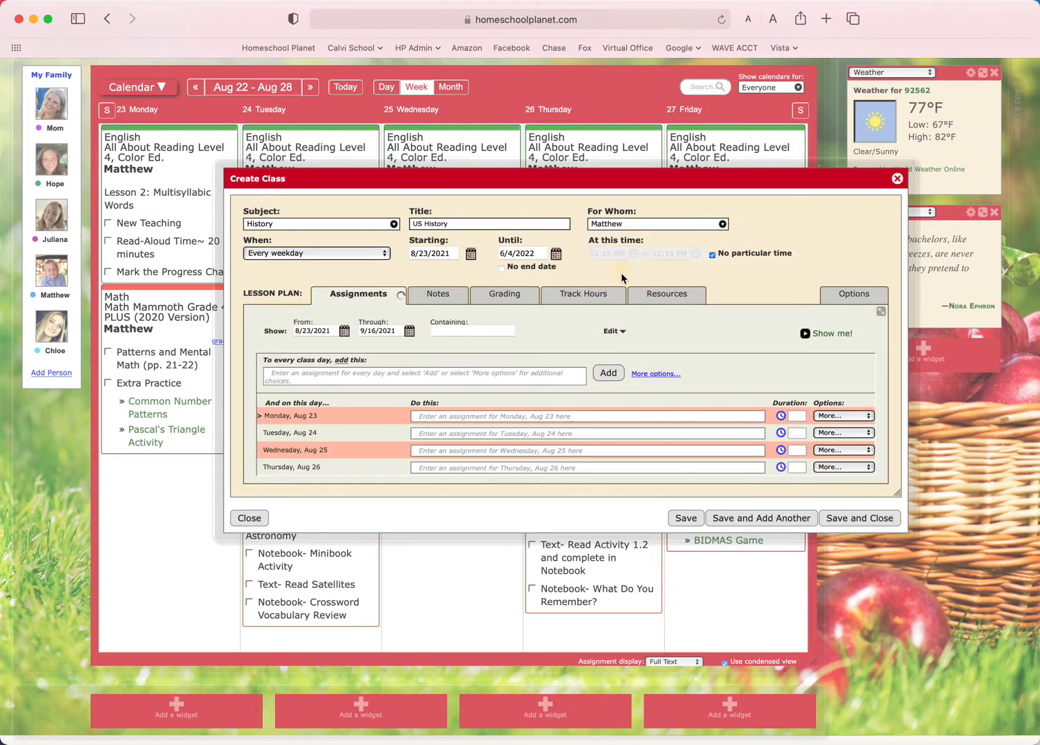
Give the class specific times and open a custom schedule that uses different times on different days.
click(308, 252)
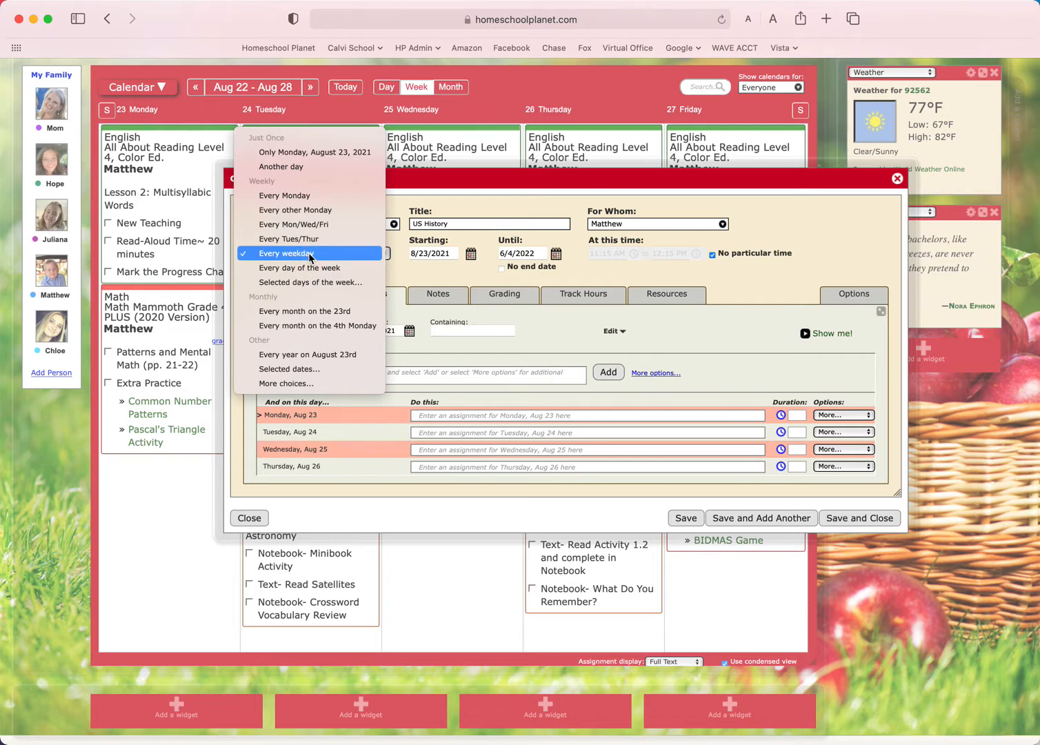
click(713, 256)
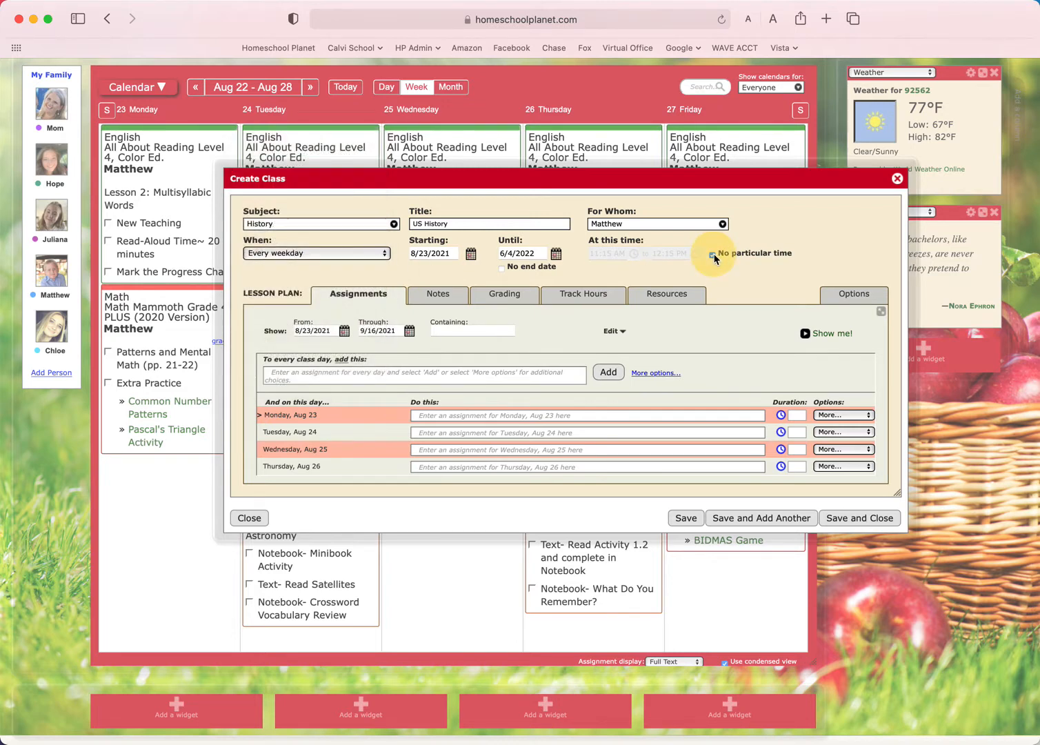
click(272, 254)
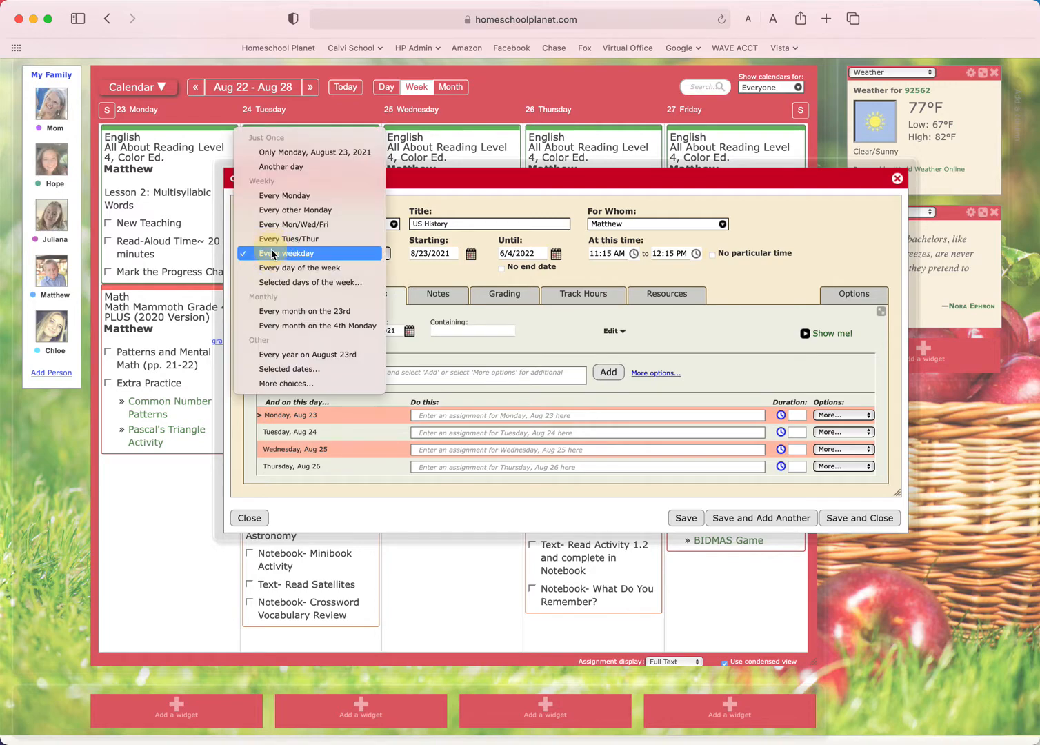
click(287, 383)
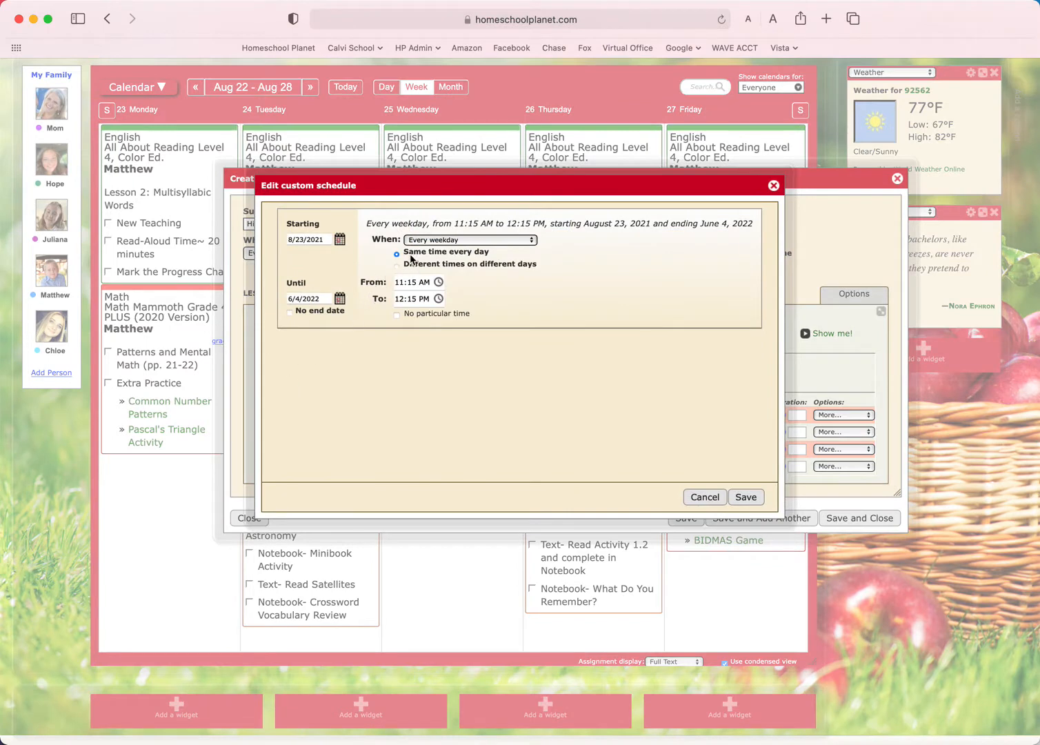
click(397, 266)
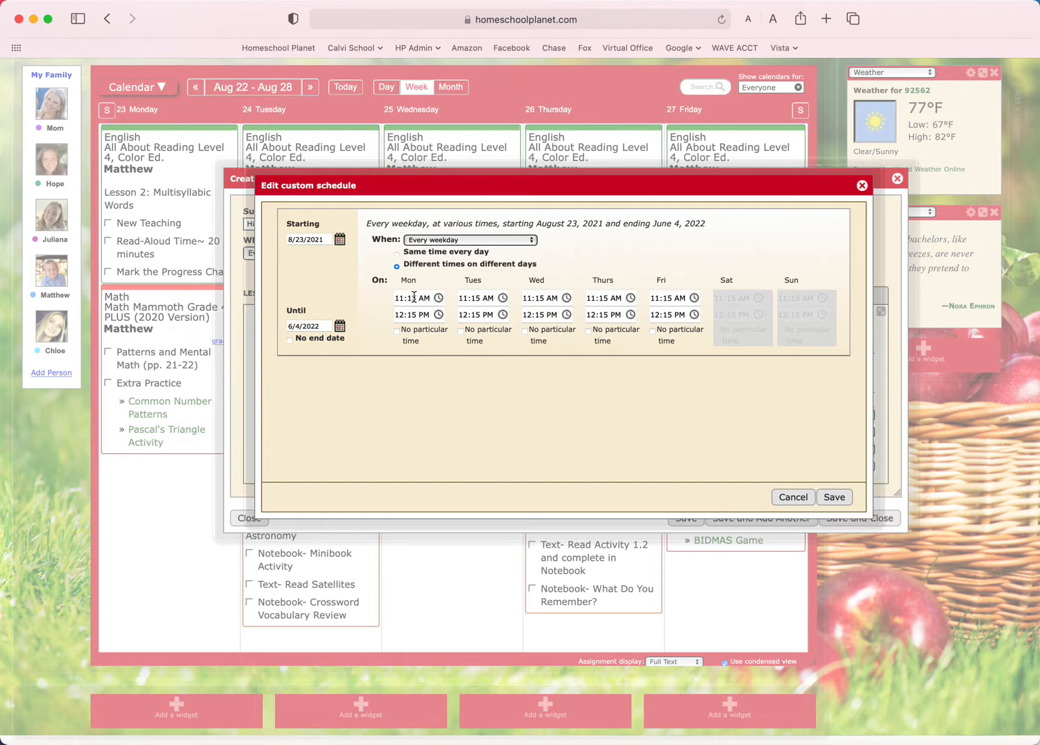
Set the Monday, Wednesday and Friday start times to 9:00 AM.
drag(418, 297, 379, 296)
text(9)
key(Tab)
drag(546, 298, 509, 302)
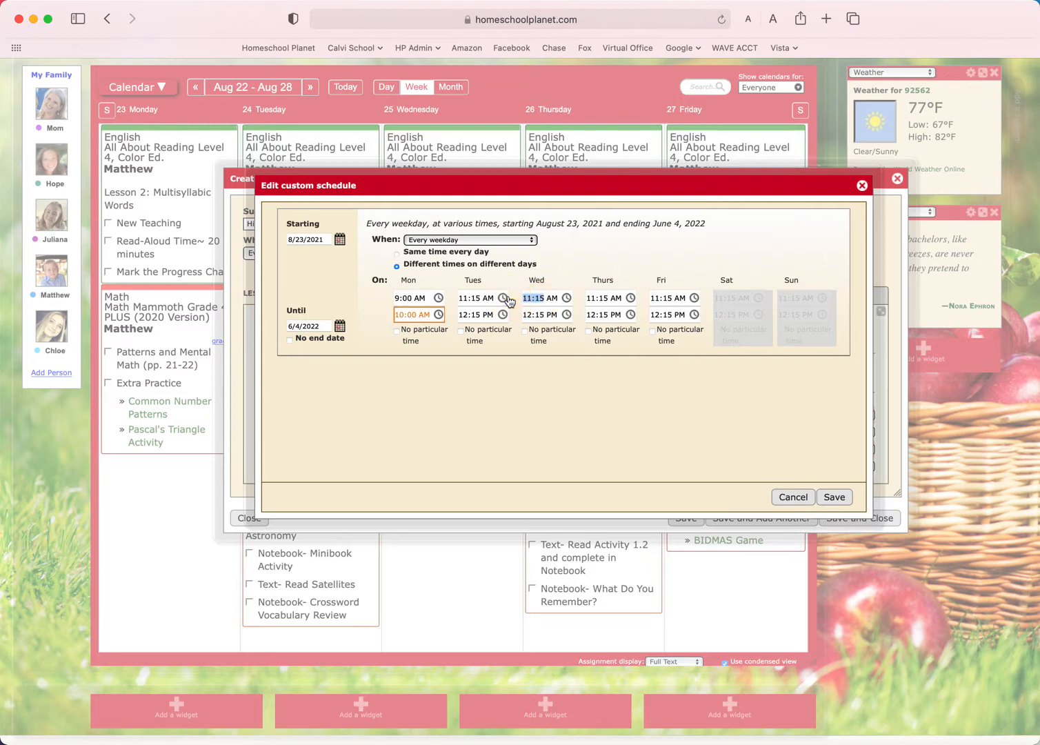
text(9)
key(Tab)
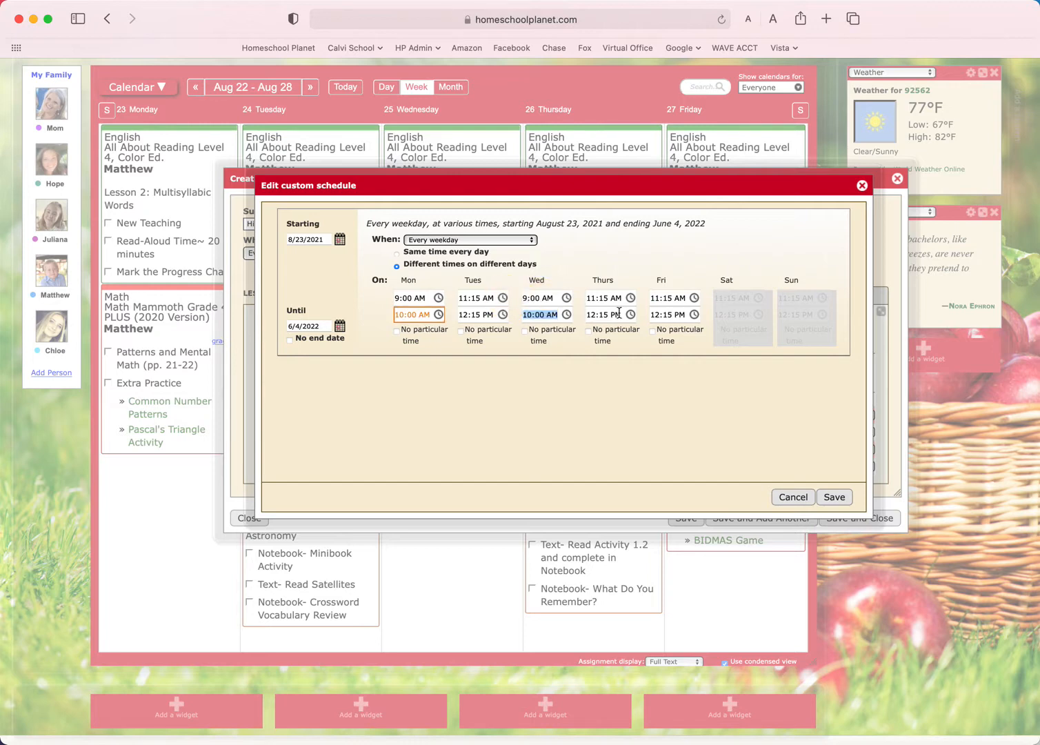
click(671, 298)
drag(671, 298, 613, 293)
text(9)
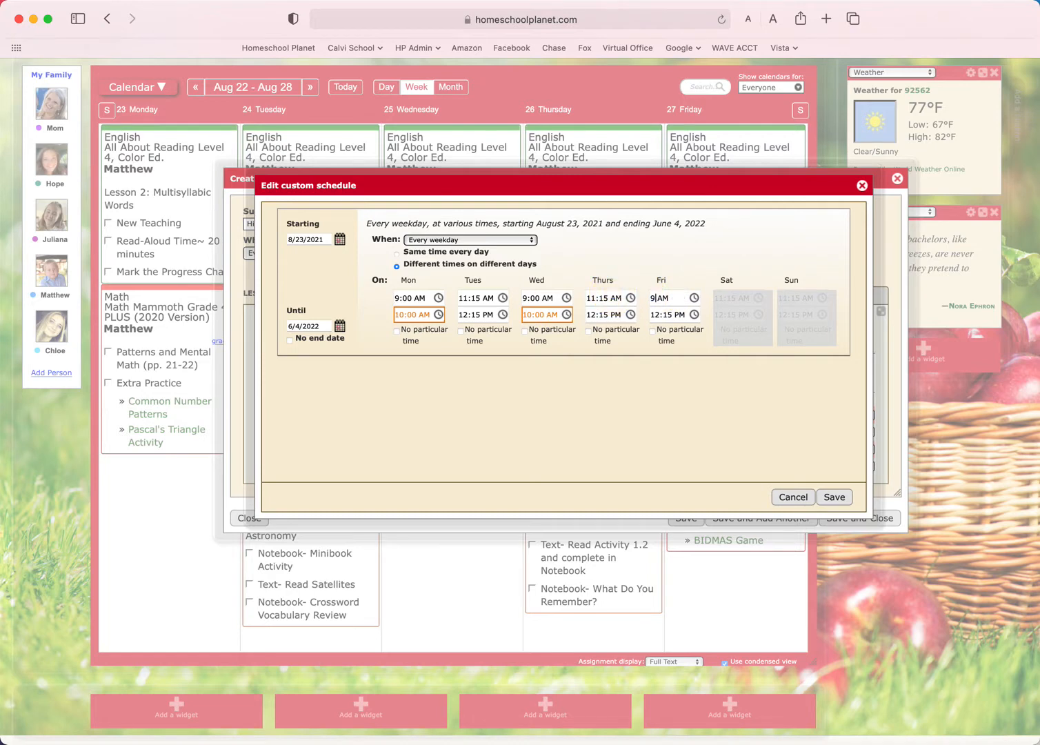
key(Tab)
click(509, 384)
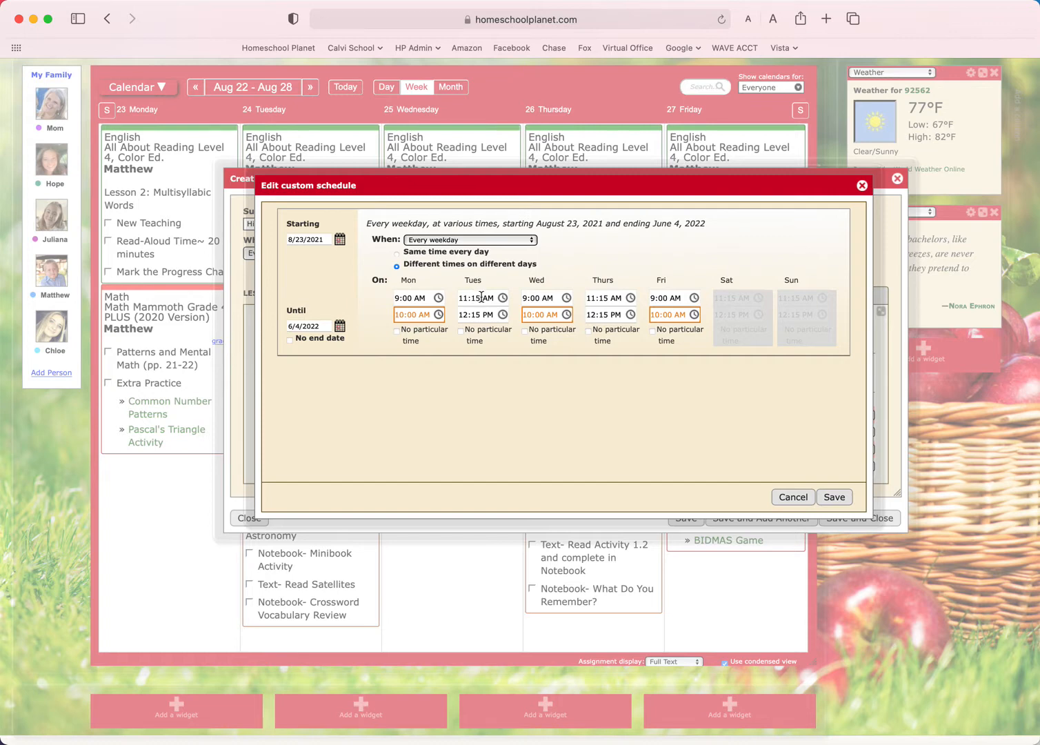
Set the Tuesday and Thursday start times to 2:00 PM.
drag(482, 297, 458, 298)
text(2:00 PM)
click(479, 317)
click(604, 297)
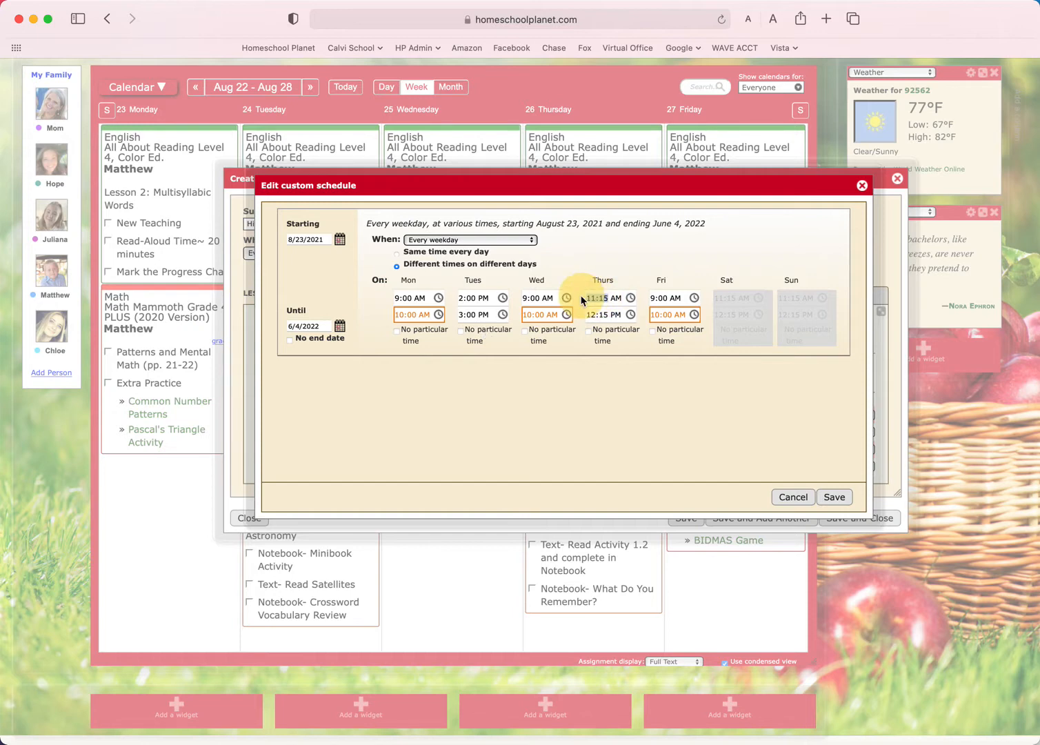
double_click(605, 297)
text(2:00)
click(612, 297)
key(BackSpace)
text(PM)
click(602, 315)
Save the custom schedule and the class, and check the following week's calendar before returning to Aug 22 - Aug 28.
click(832, 501)
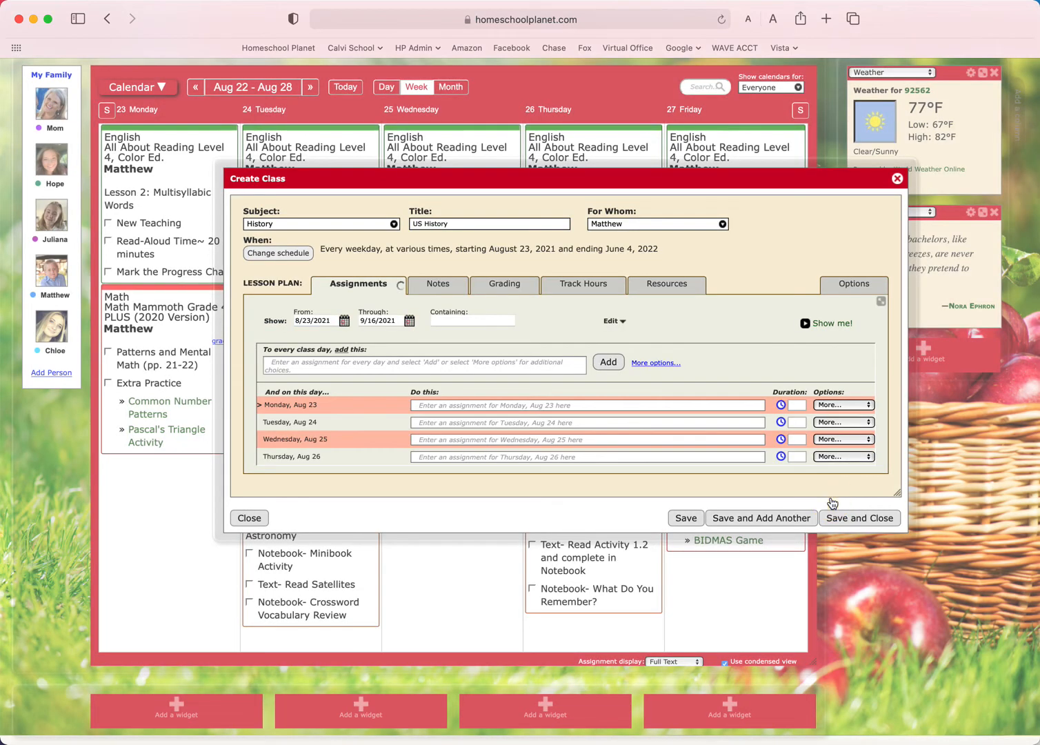
click(870, 519)
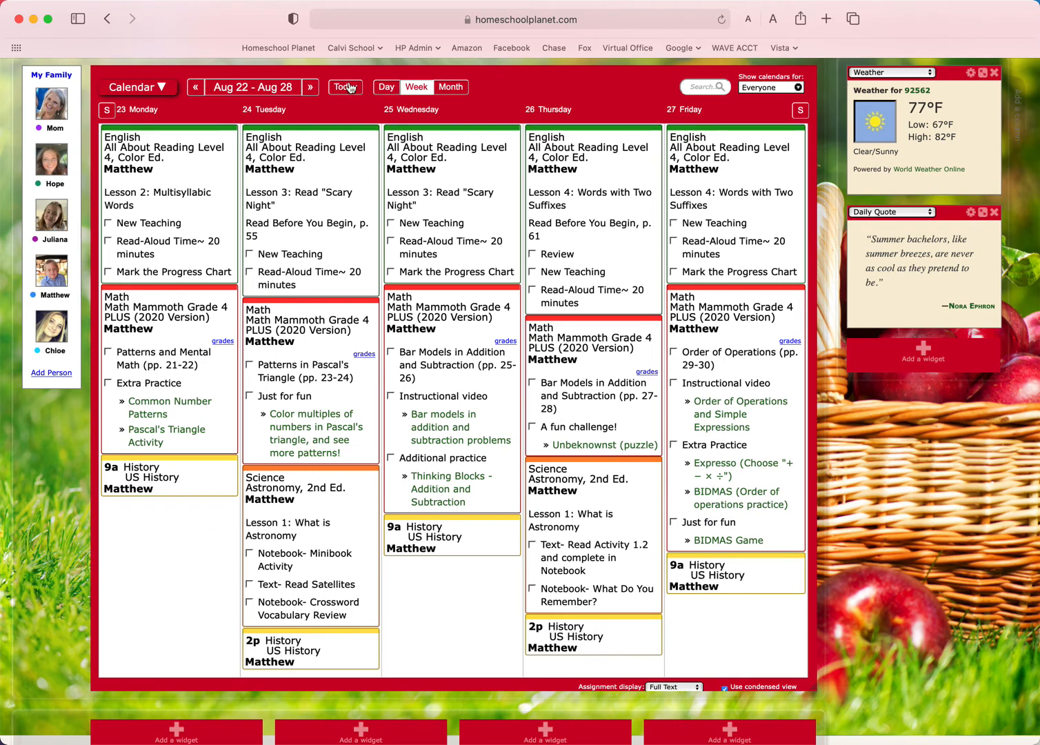
click(310, 86)
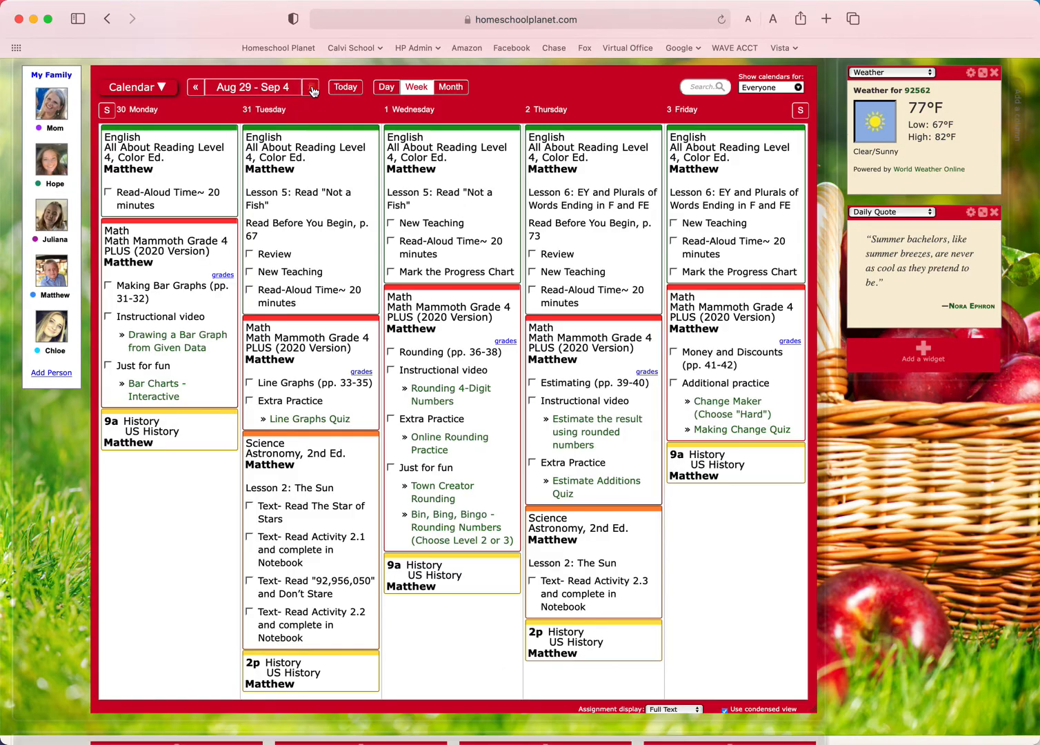
click(196, 87)
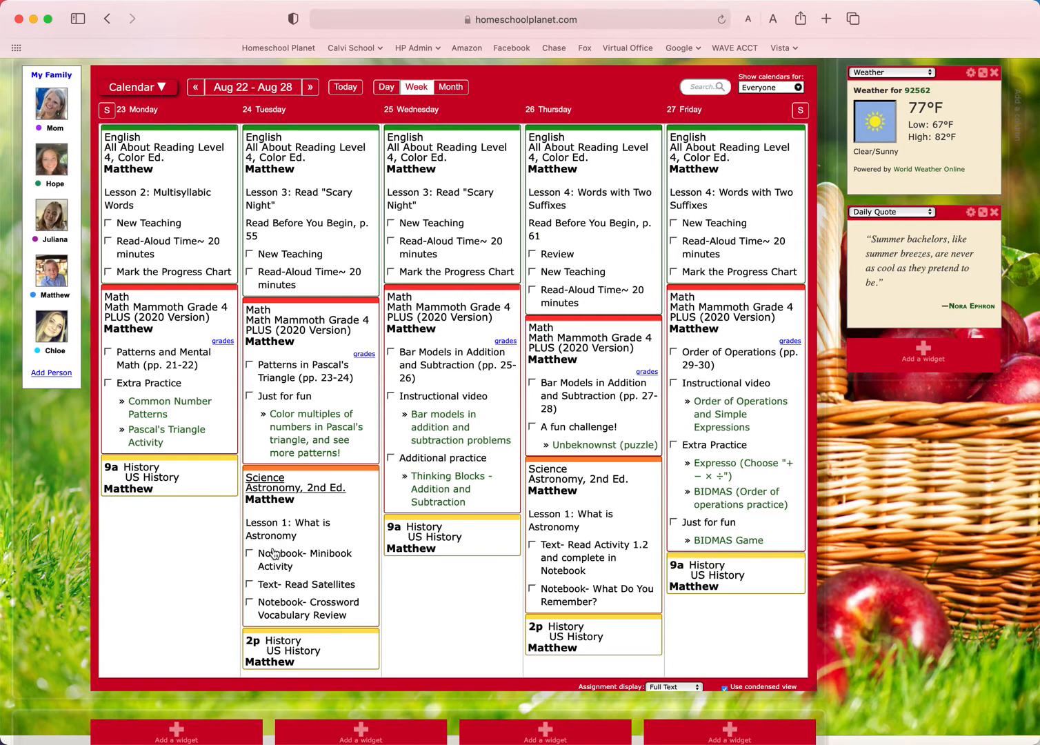
Open Monday's US History class for editing and choose to change its schedule in other ways.
click(149, 475)
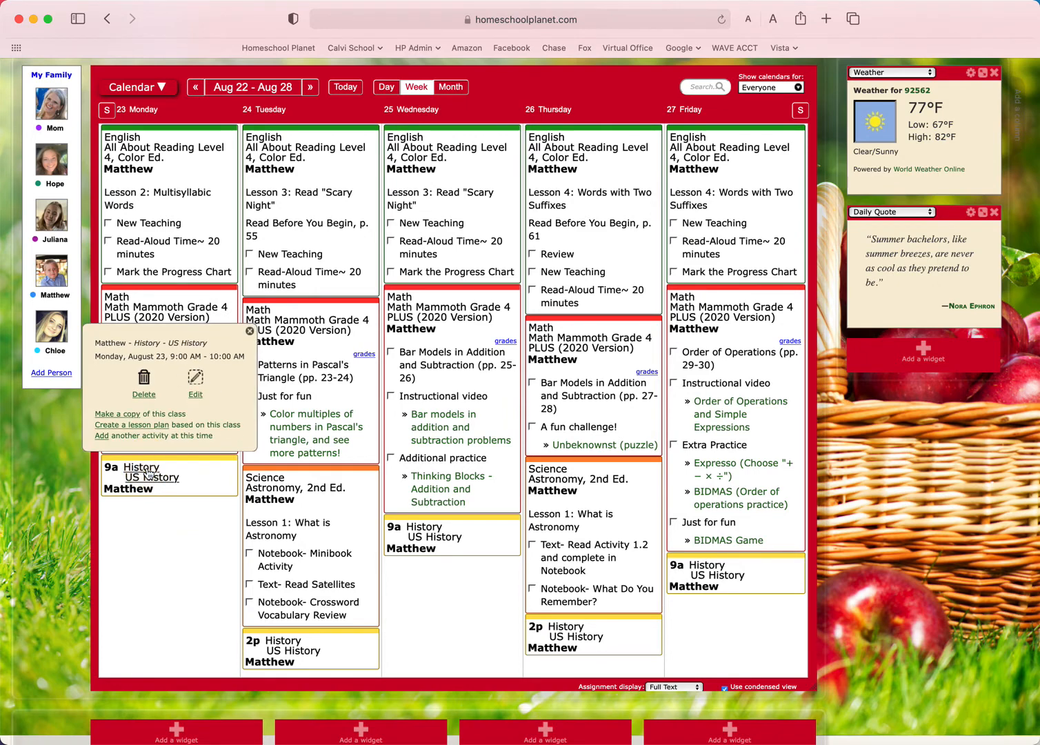
click(195, 395)
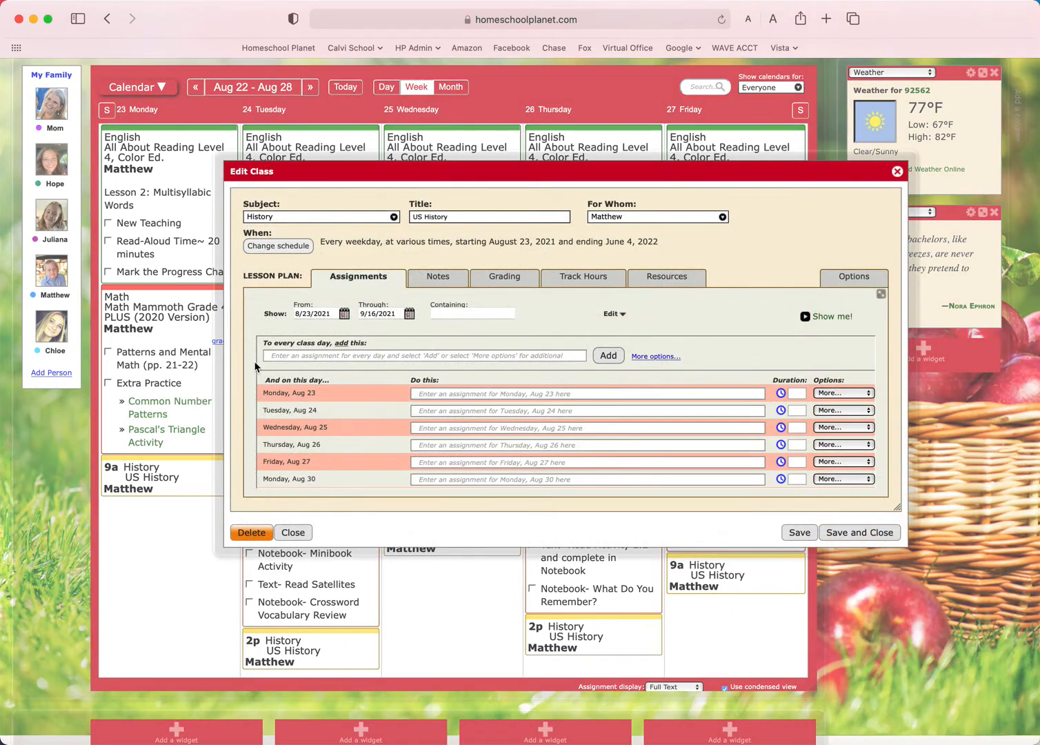
click(269, 249)
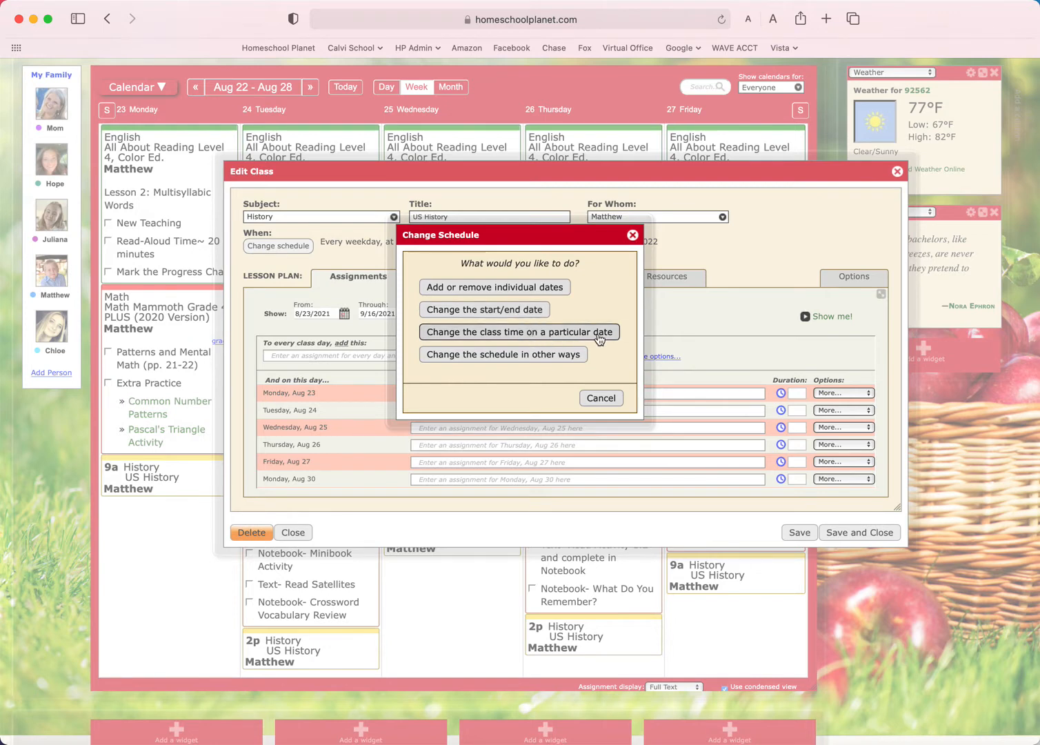
click(496, 359)
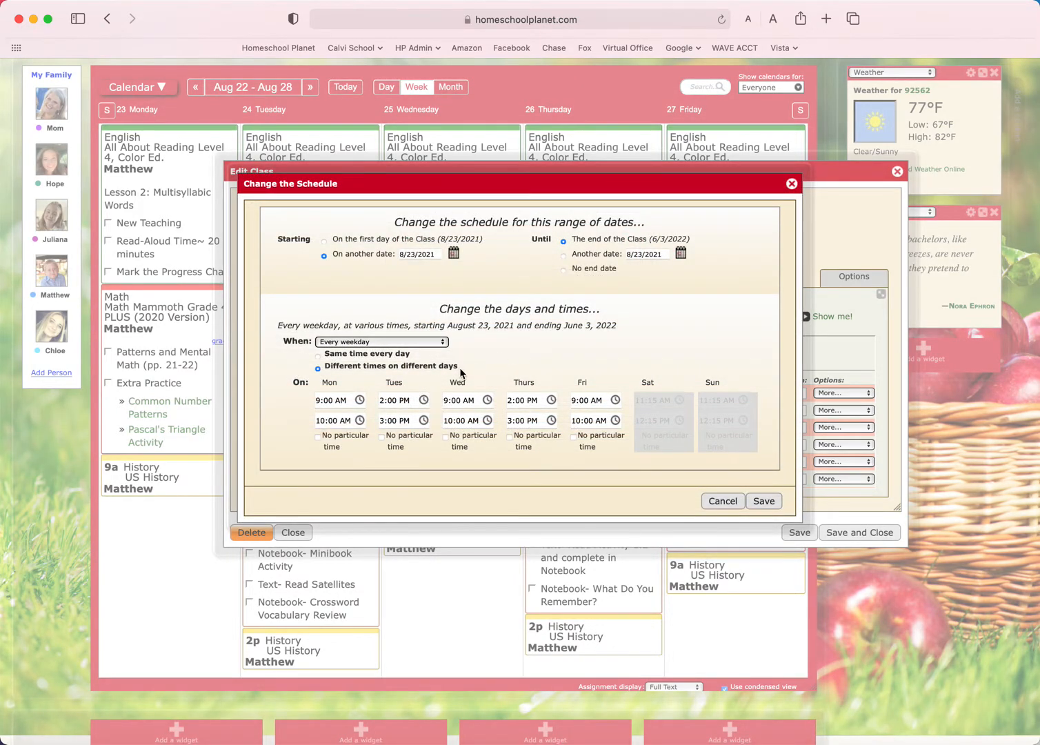
Change the Tuesday and Thursday start times to 2:30 PM in the class schedule.
click(393, 400)
key(BackSpace)
text(3)
click(520, 400)
key(BackSpace)
text(3)
click(508, 446)
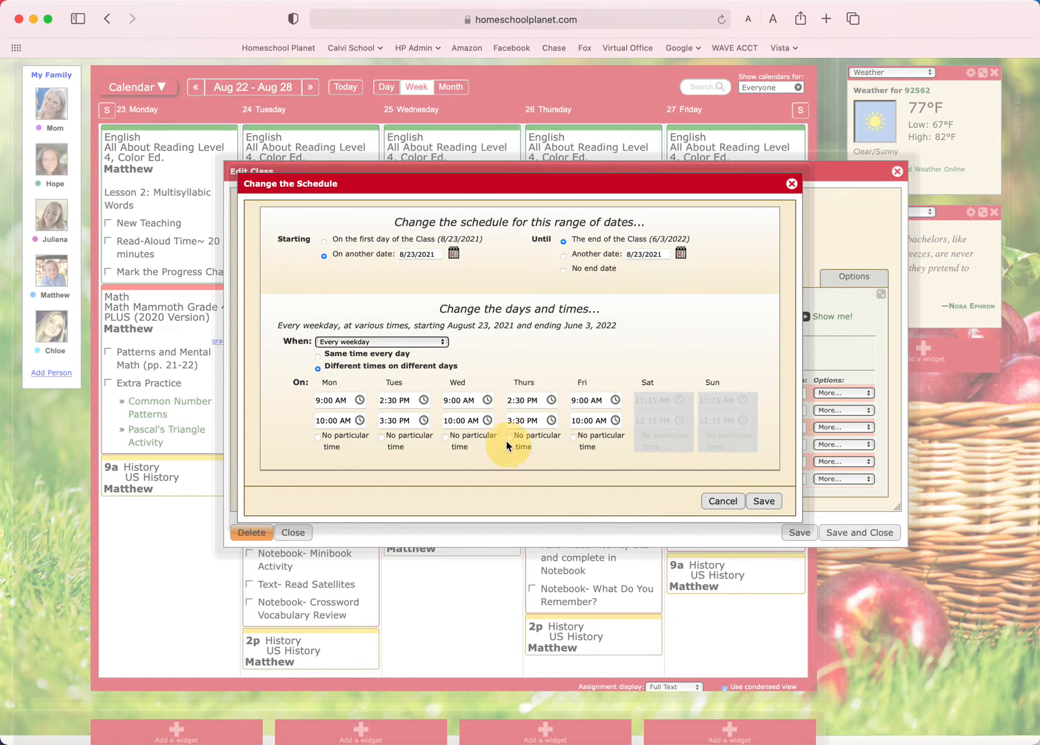
Set the Tuesday and Thursday end times to 3:15 PM, and save the changed schedule and the class.
click(395, 421)
key(BackSpace)
key(BackSpace)
text(14)
key(BackSpace)
text(5)
click(525, 421)
key(BackSpace)
key(BackSpace)
text(15)
click(768, 505)
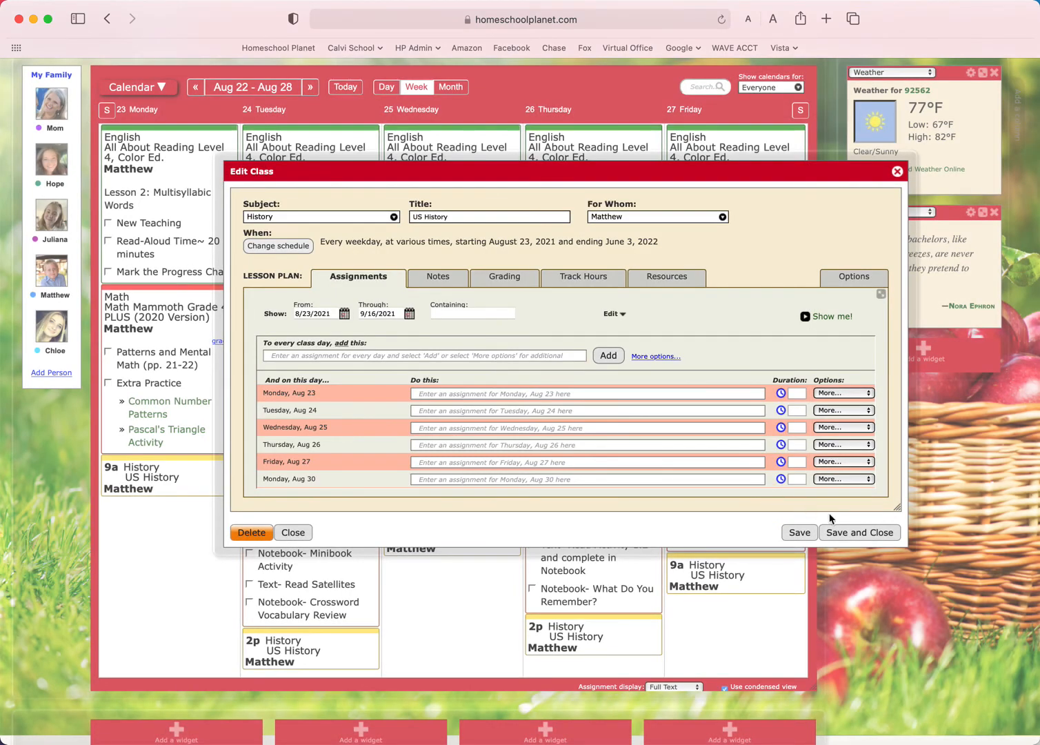
click(857, 532)
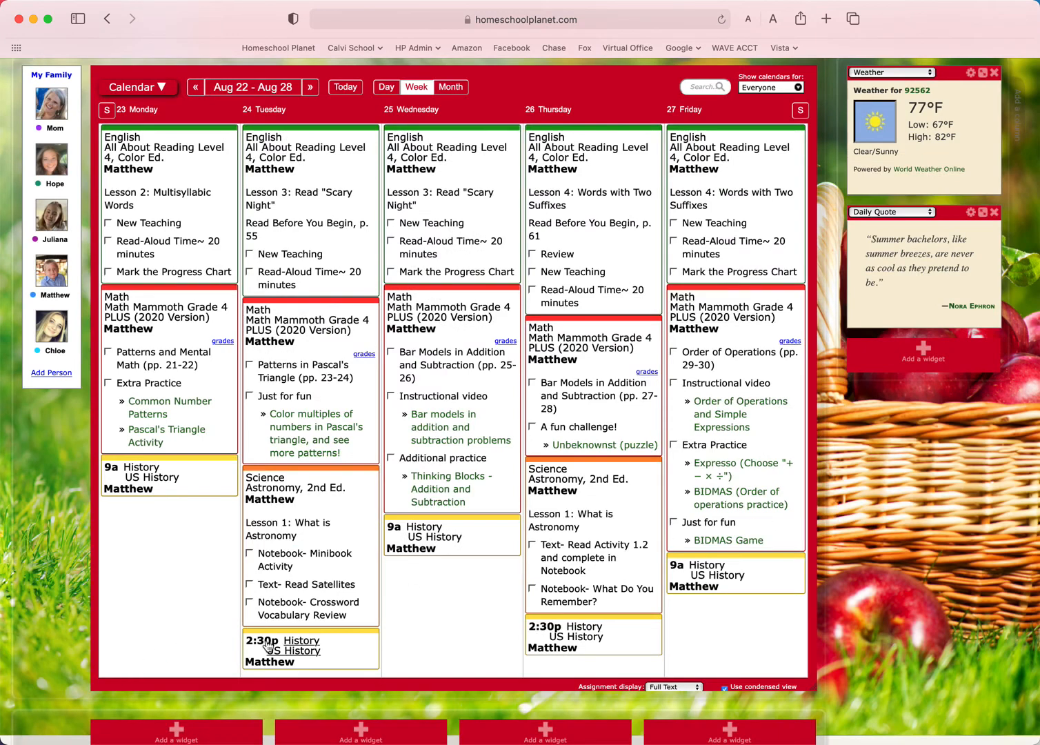